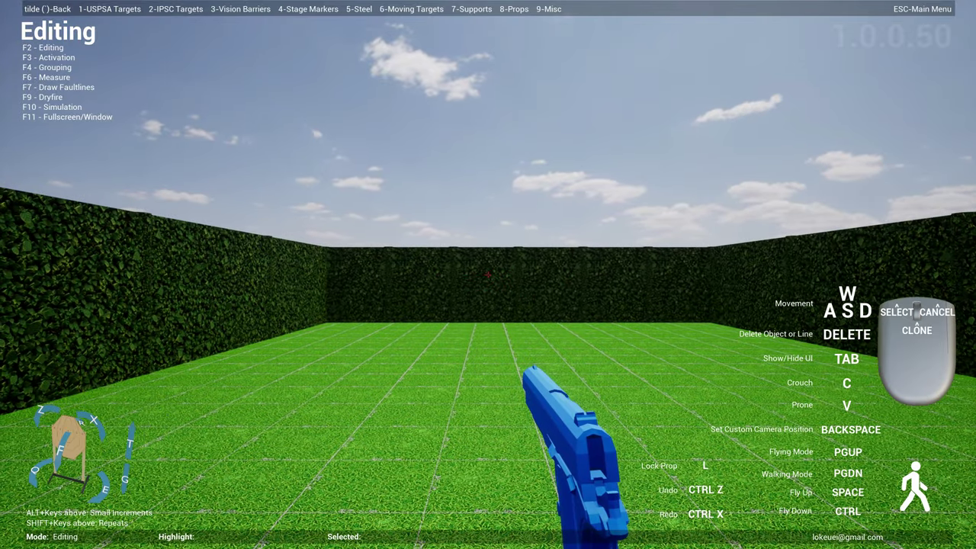
Hide the on-screen help, page through the USPSA Targets, and bring a uspsa-full-target-short into the empty bay.
key("Tab")
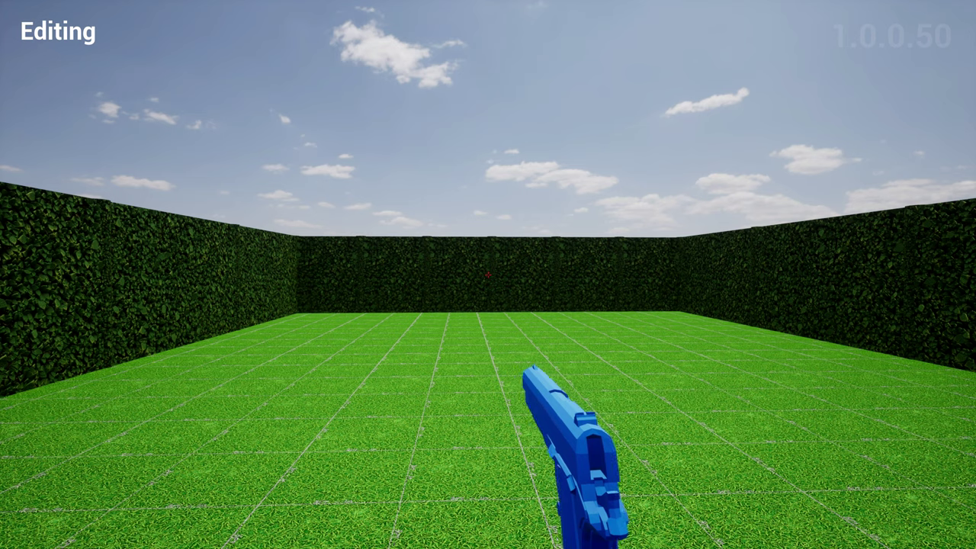
key("q")
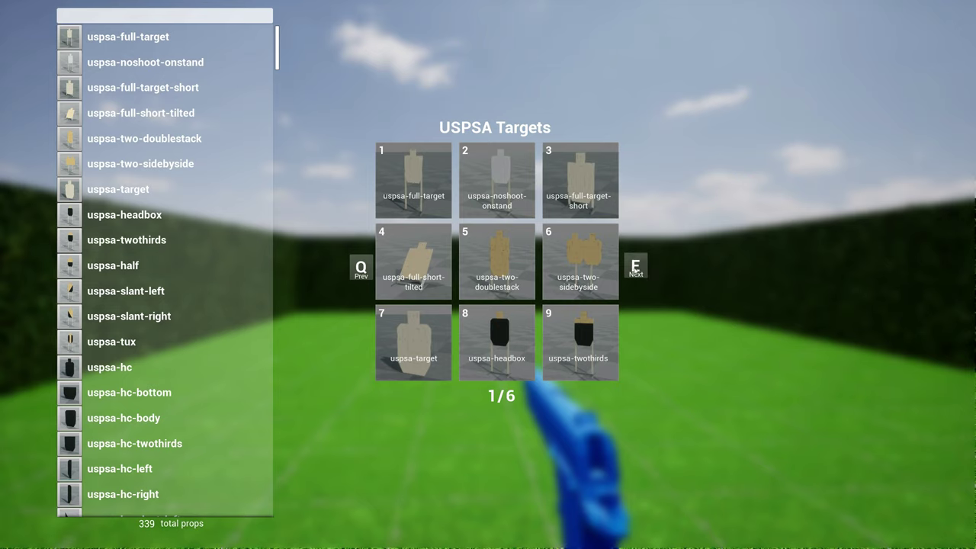
key("e")
key("e")
key("e")
left_click(360, 267)
left_click(361, 267)
left_click(361, 267)
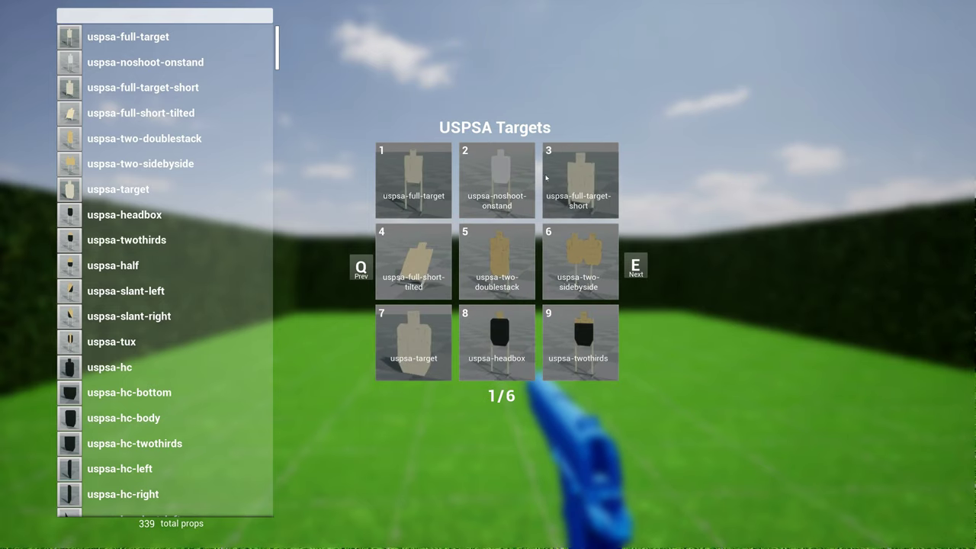
left_click(583, 185)
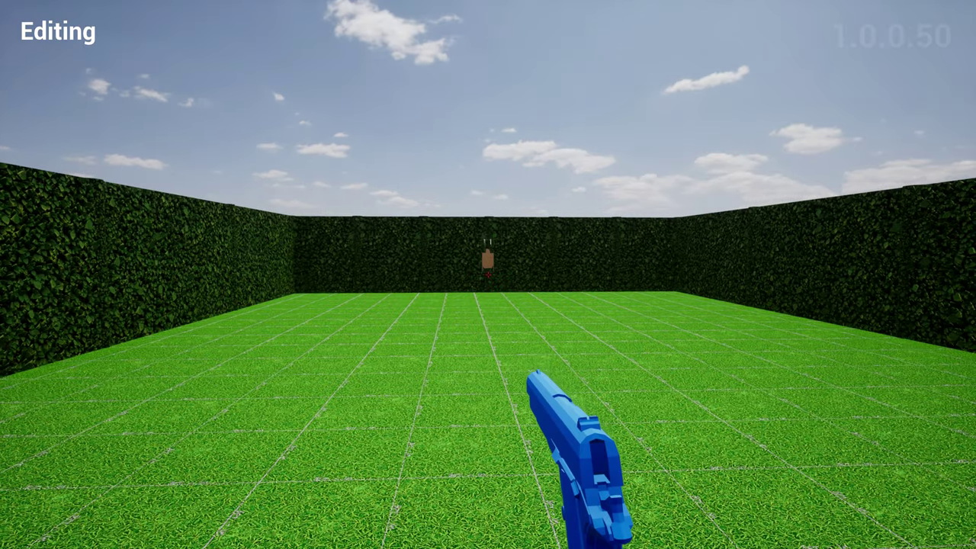
key("w")
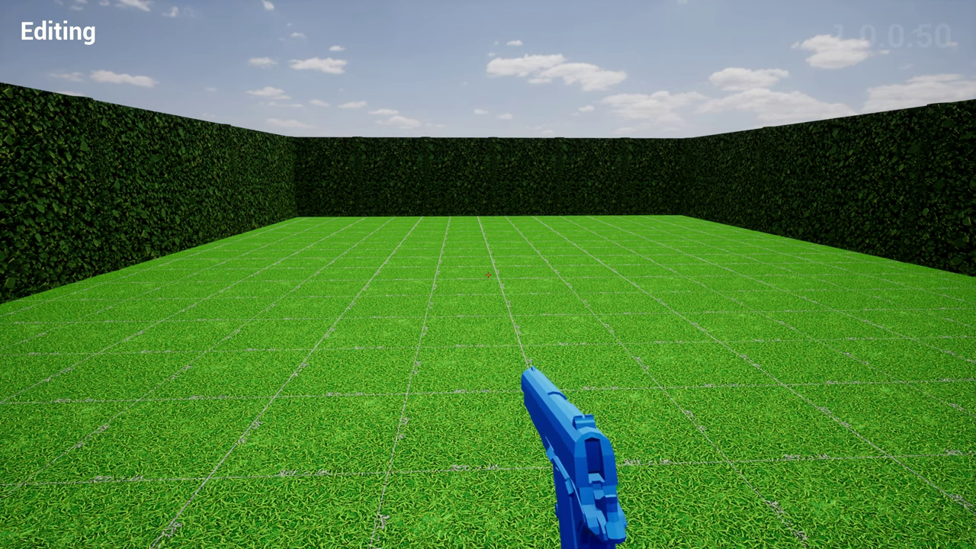
Show the on-screen help again and place a wall-metric-1x2 vision barrier on the grass ahead.
key("Tab")
key("3")
key("1")
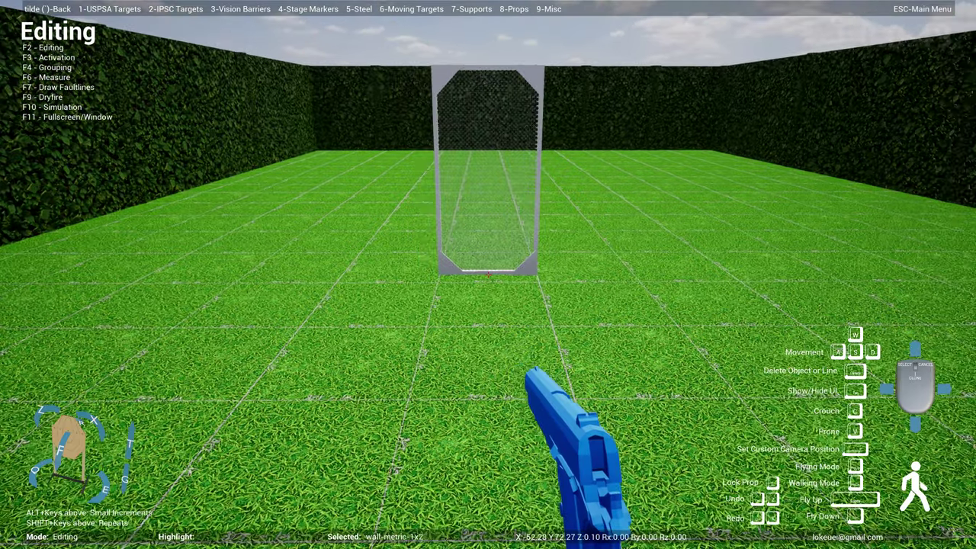
left_click(488, 275)
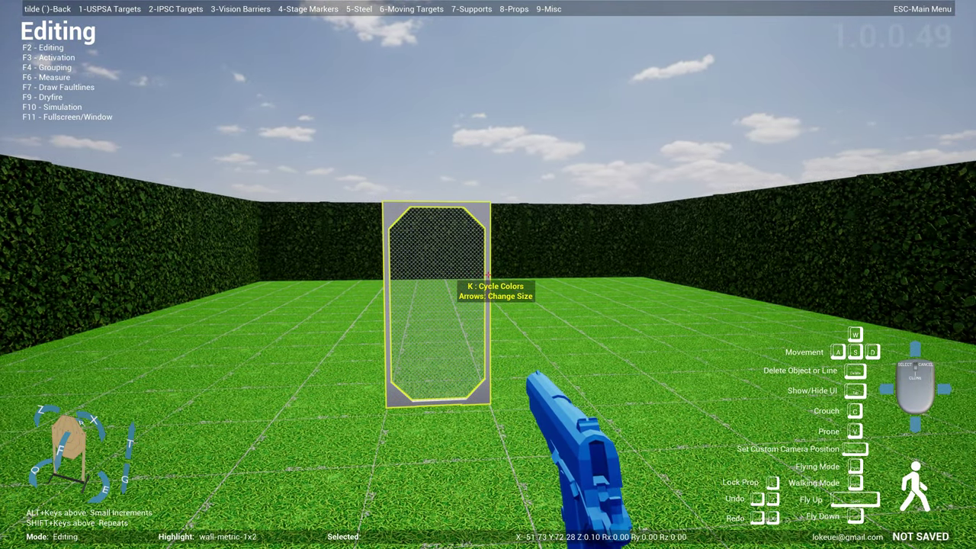
Pick up the wall barrier, try it at farther and nearer distances, and set it down toward the back of the bay.
left_click(489, 274)
scroll(488, 274, "up", 5)
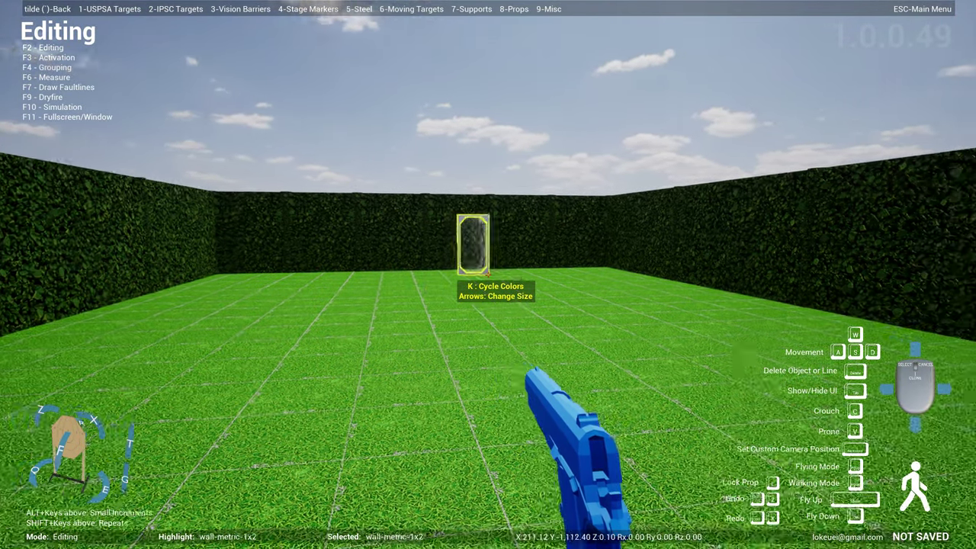
scroll(488, 274, "down", 5)
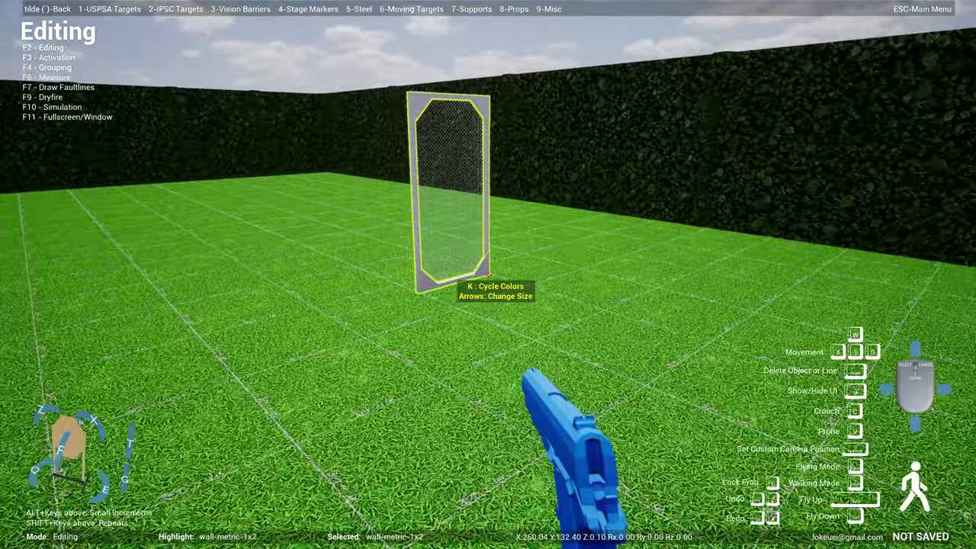
left_click(488, 274)
left_click(488, 275)
key("e")
key("e")
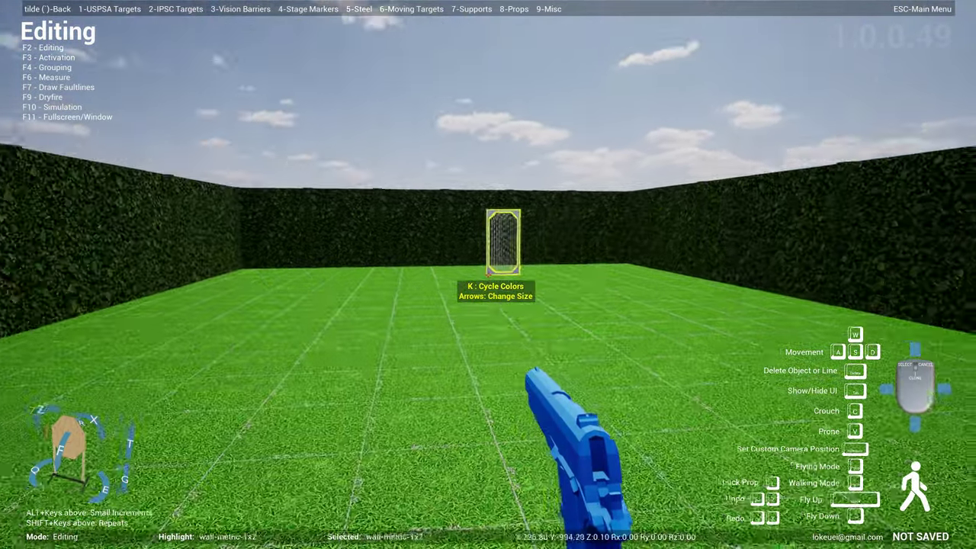
scroll(488, 274, "down", 2)
left_click(488, 275)
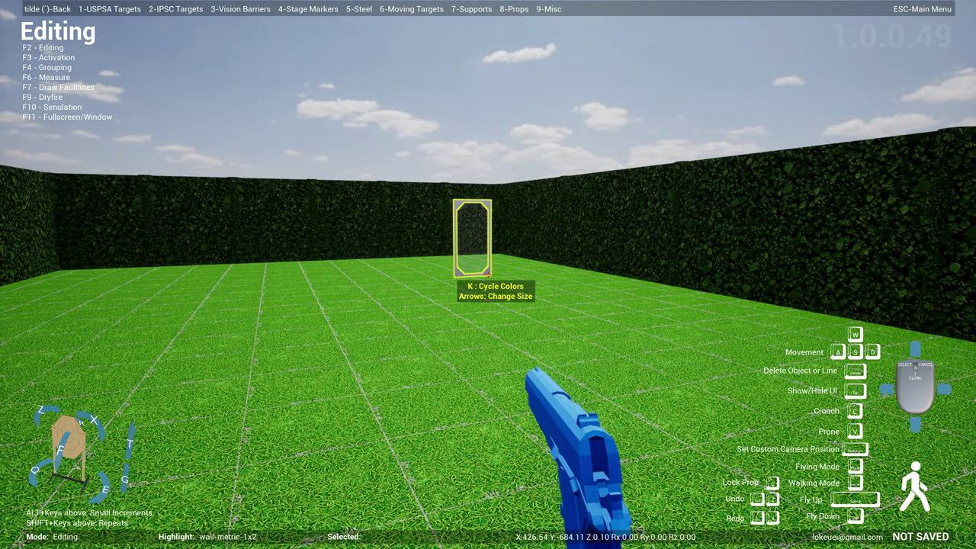
left_click(488, 273)
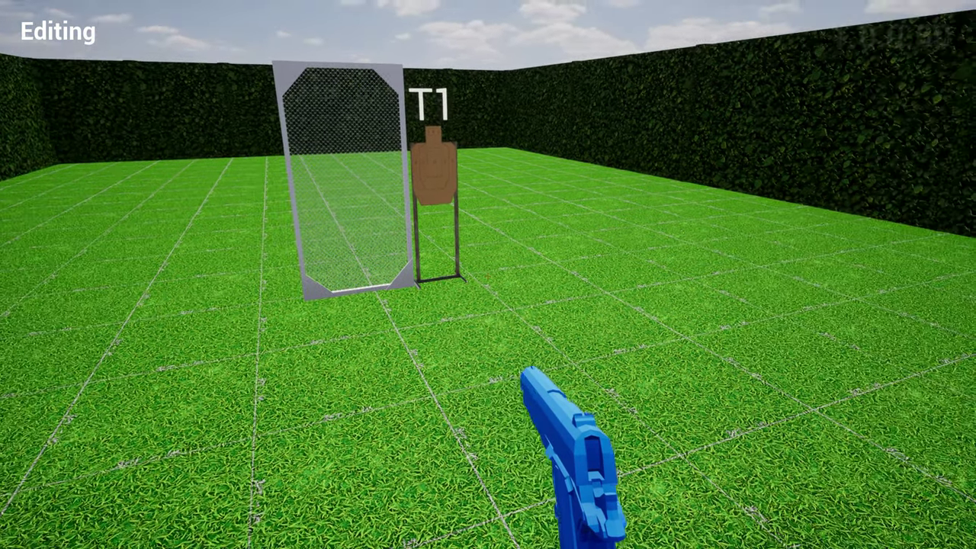
Place two full-size USPSA targets side by side directly next to the wall barrier.
left_click(488, 275)
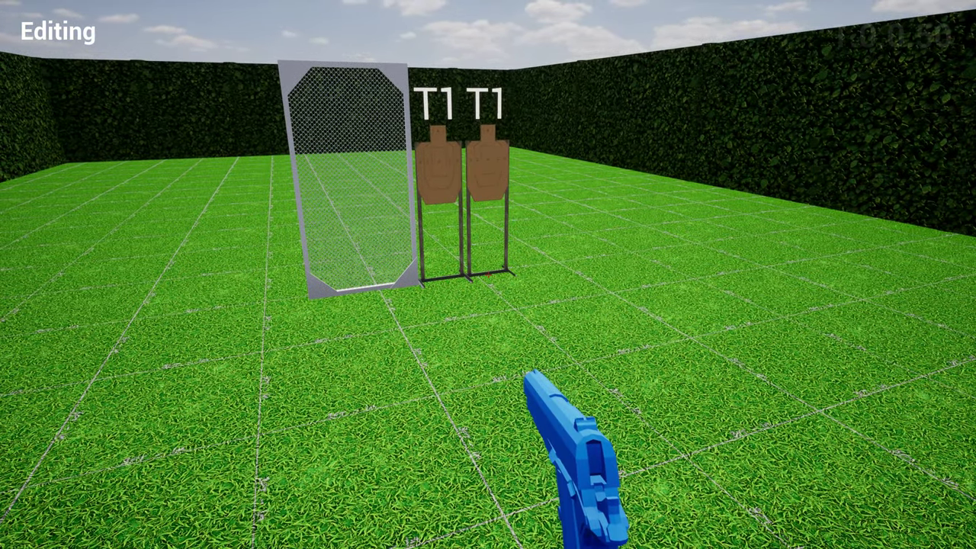
key("Tab")
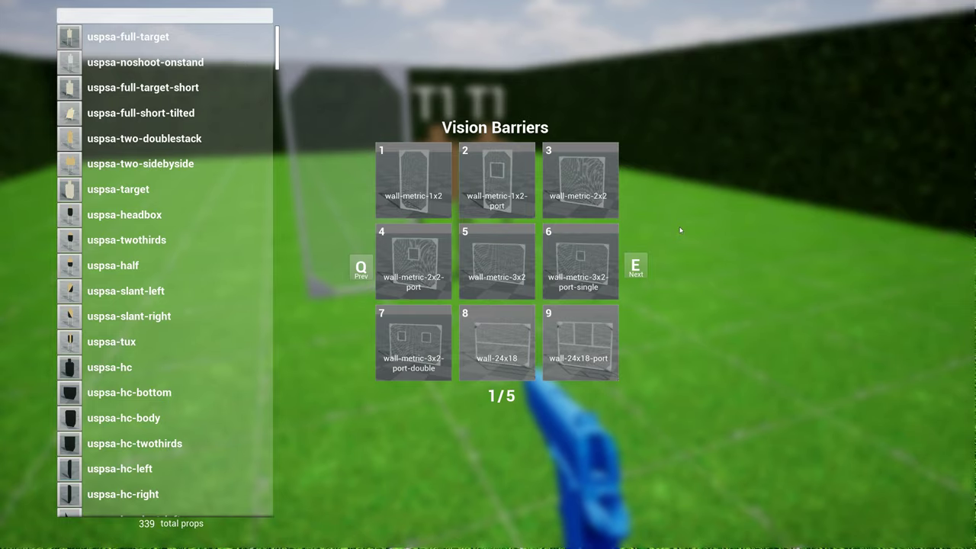
key("Tab")
left_click(489, 275)
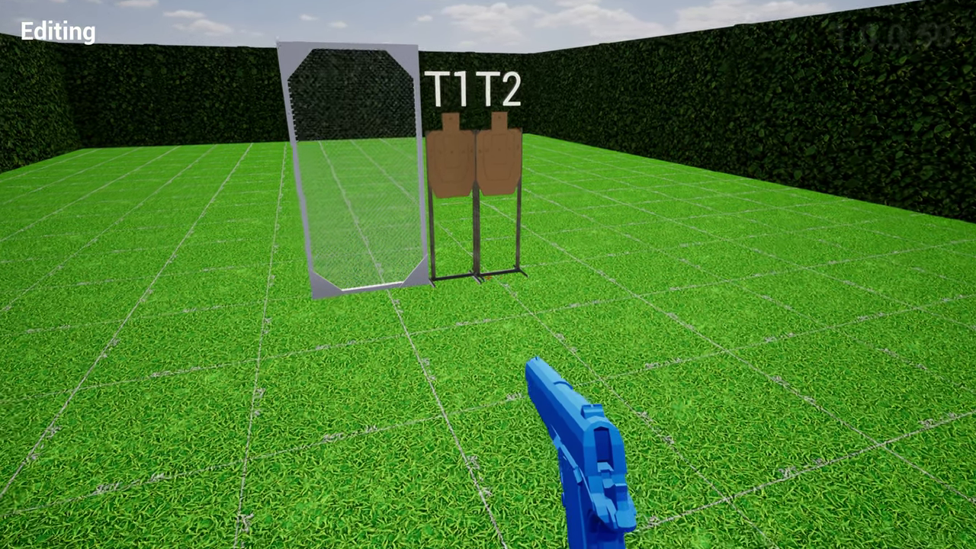
Rotate the wall barrier so that it stands at an angle to the two neighbouring targets.
key("w")
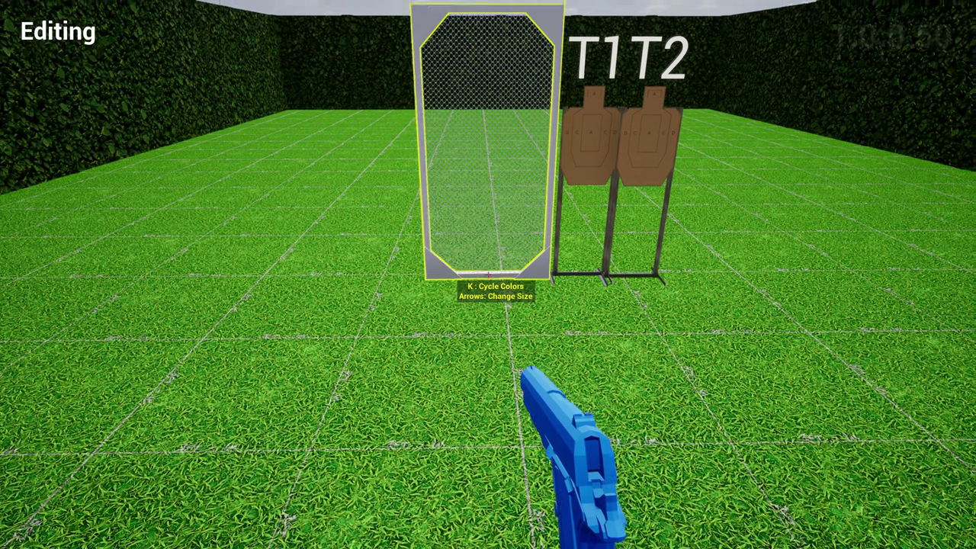
left_click(488, 274)
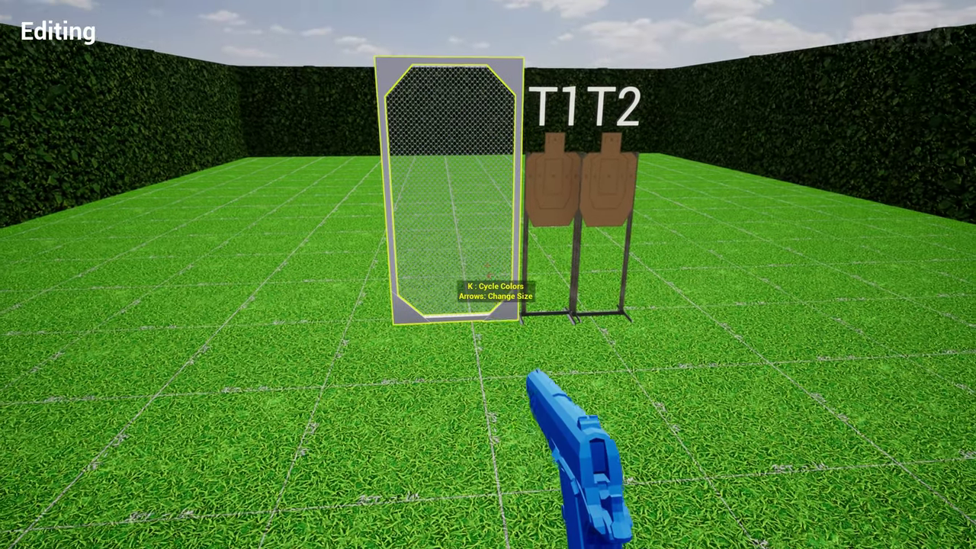
key("w")
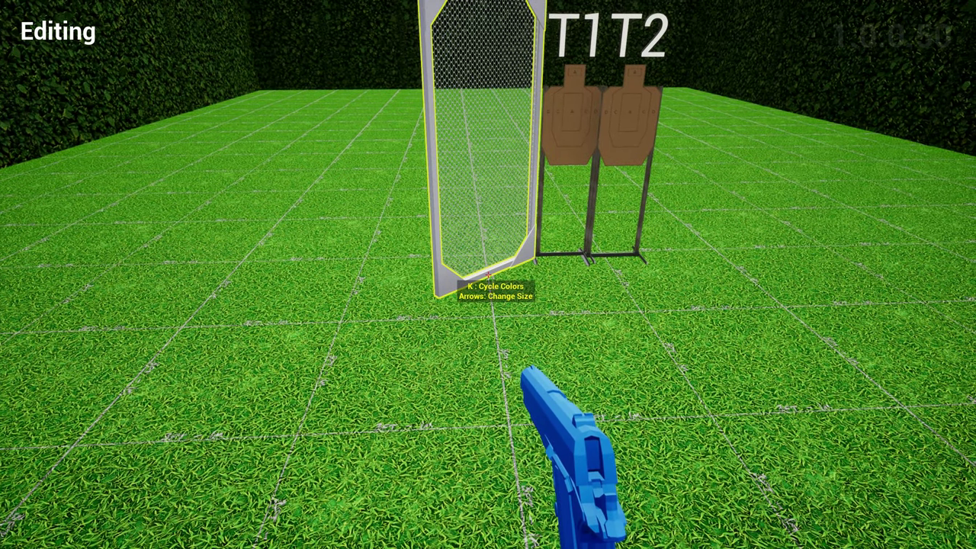
key("d")
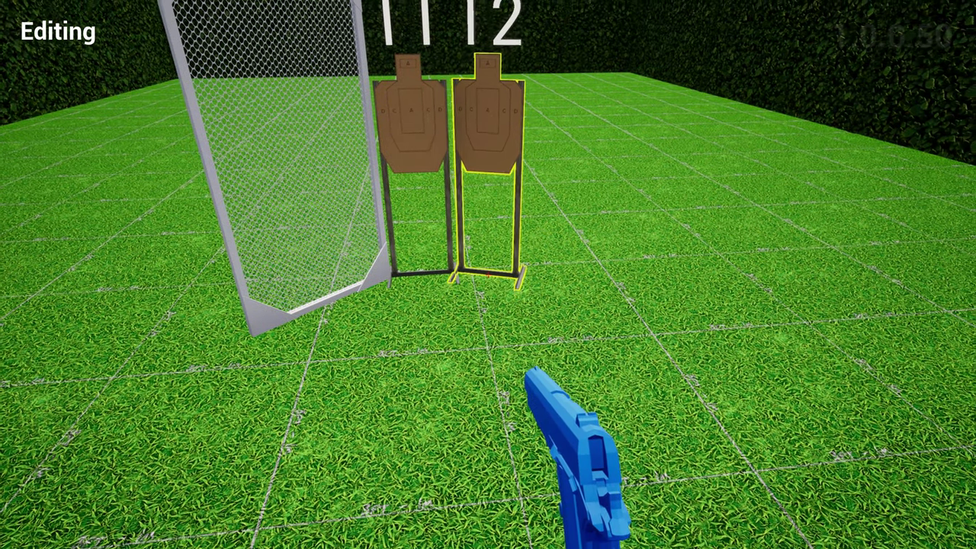
key("s")
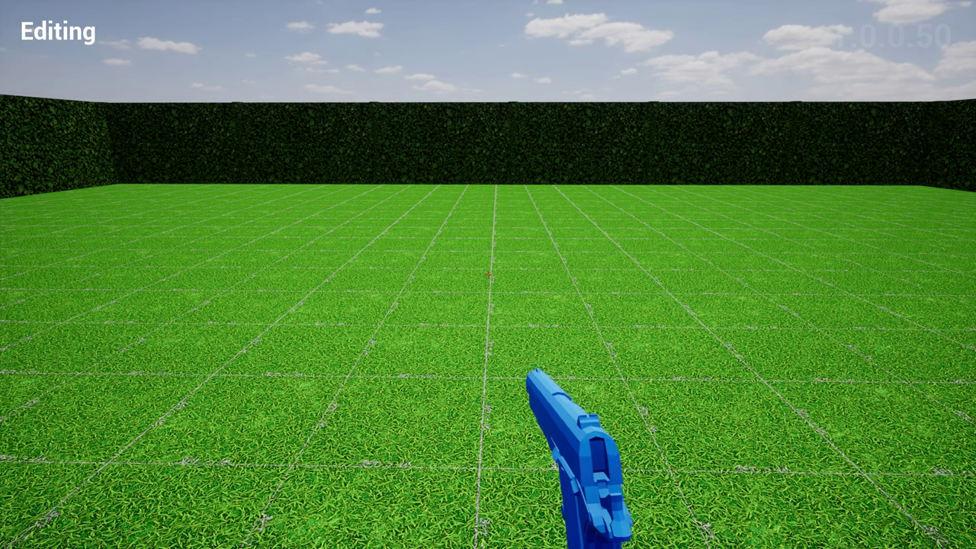
Place a bullet-trap-single from the Supports category on the open grass.
key("4")
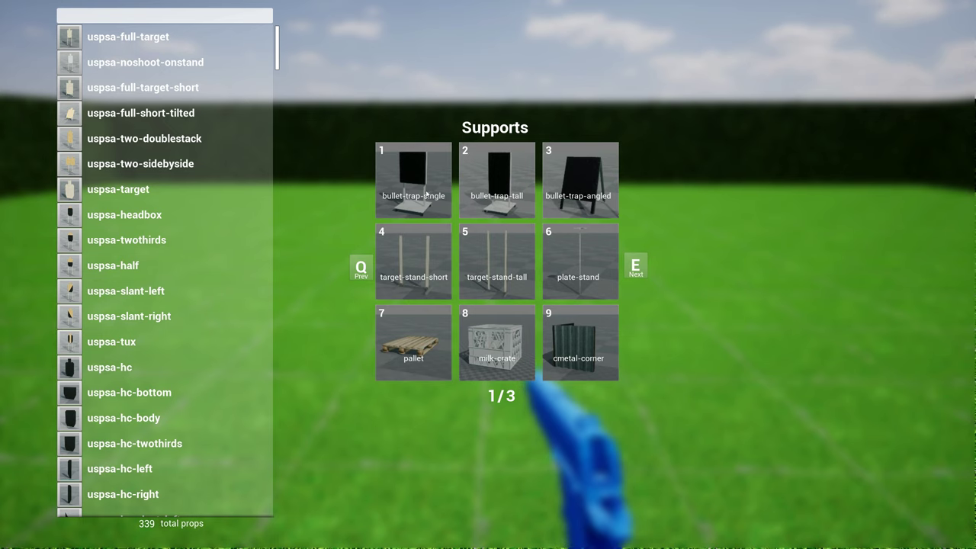
left_click(421, 189)
left_click(489, 275)
Mount a standless IPSC target on the black face of the bullet trap and check its fit from the side.
key("2")
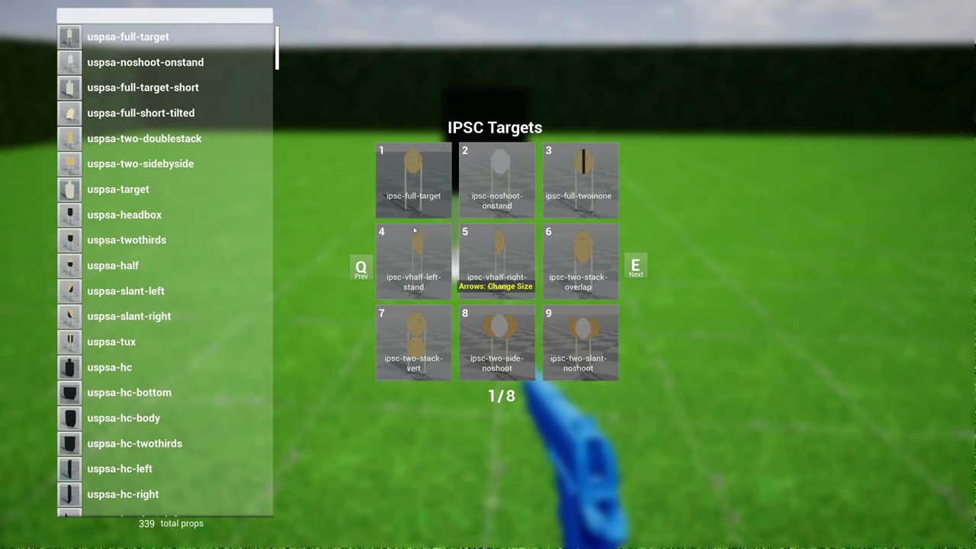
key("e")
left_click(415, 231)
key("w")
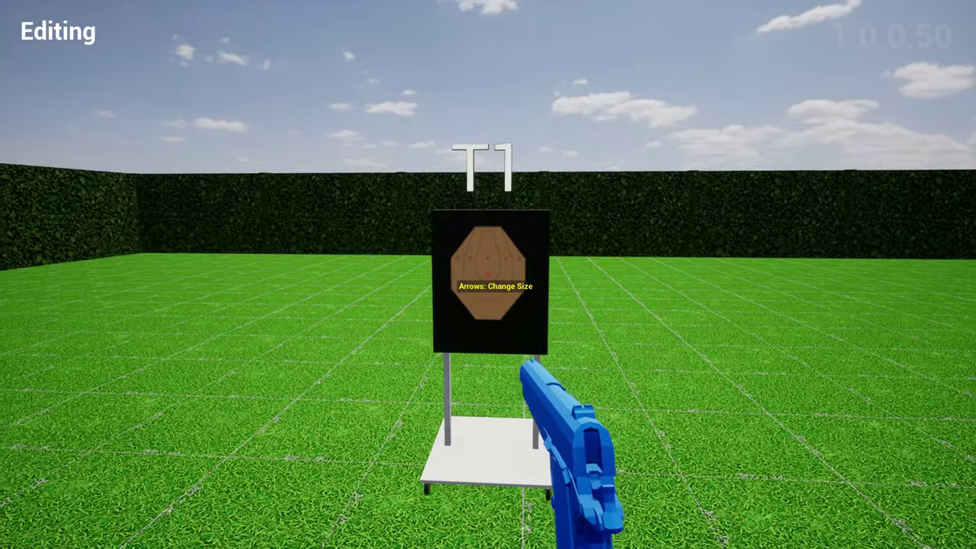
key("d")
key("a")
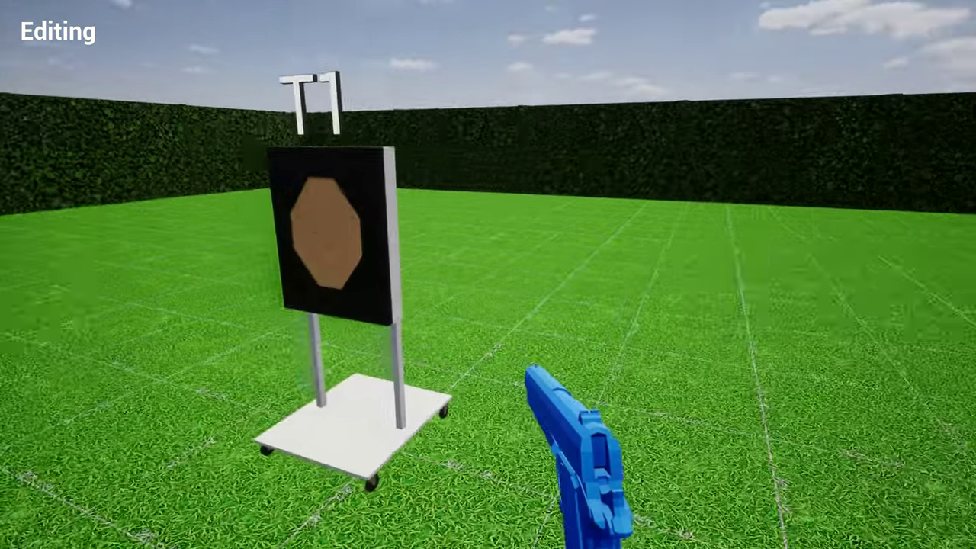
key("s")
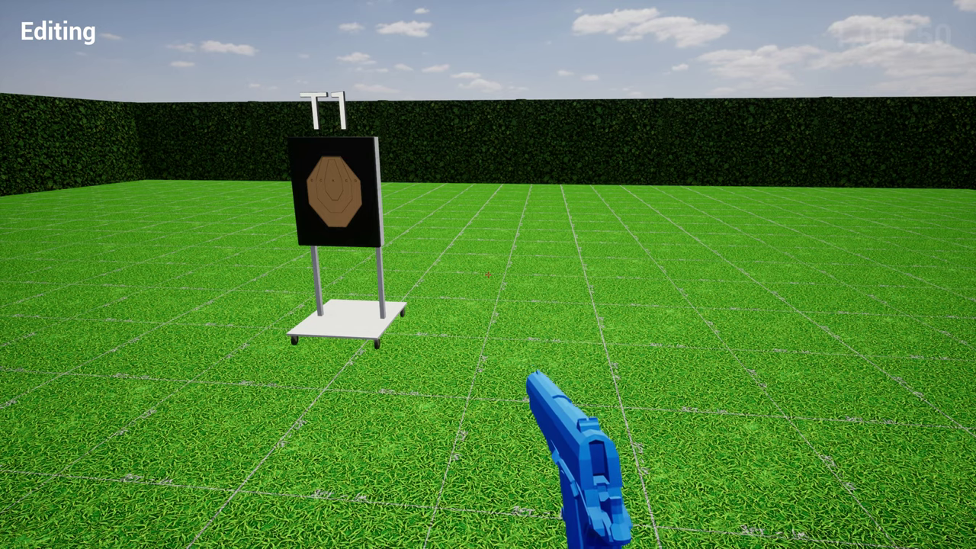
Place a uspsa-sled from the last page of USPSA Targets behind and beside the bullet trap.
key("w")
key("Tab")
key("e")
key("e")
key("e")
key("e")
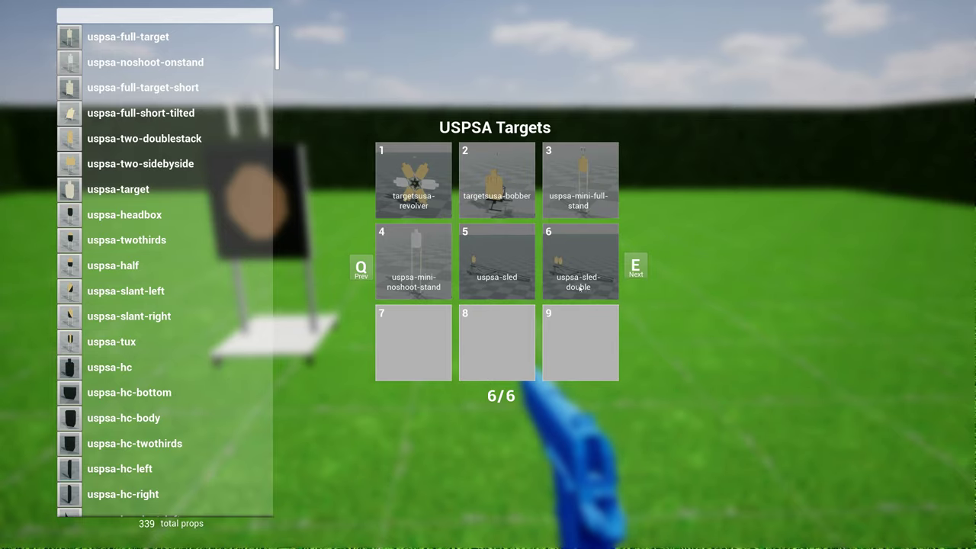
left_click(501, 284)
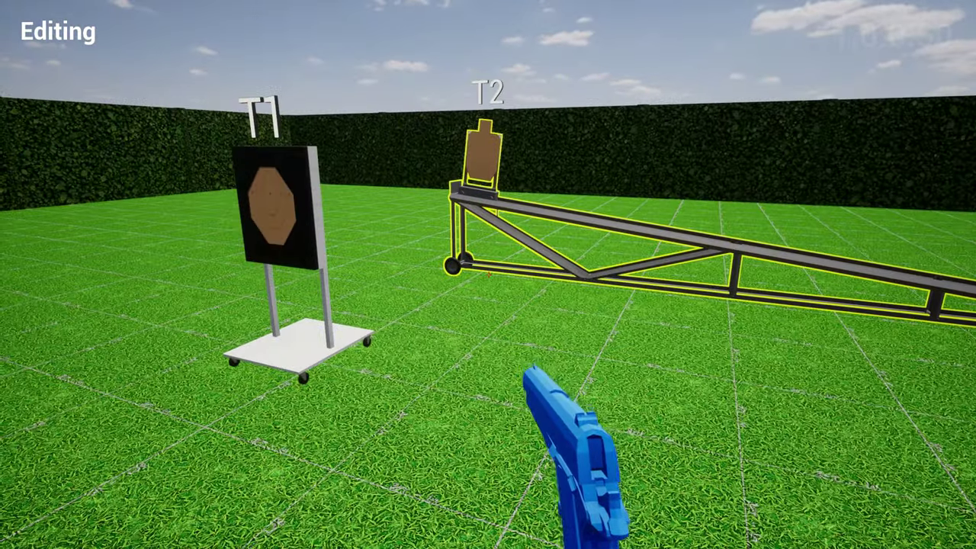
left_click(488, 274)
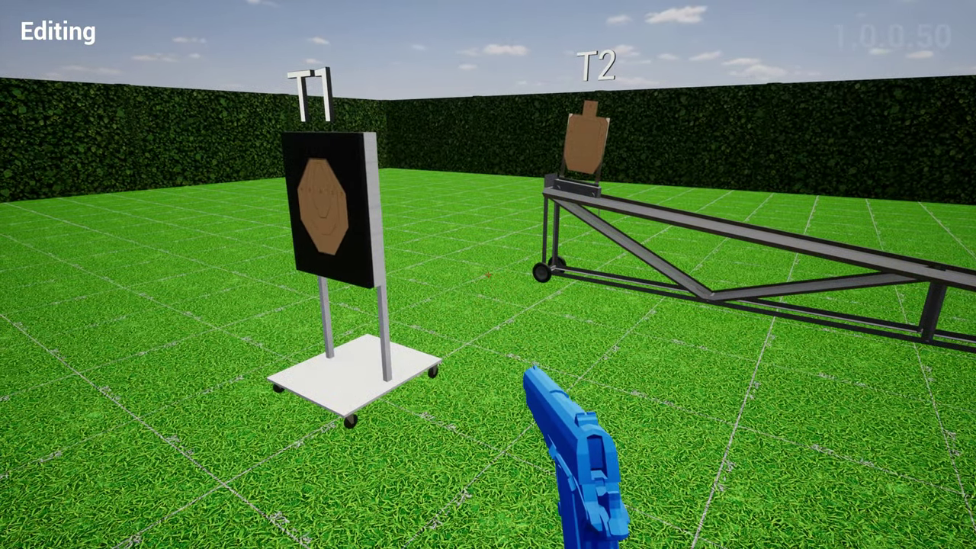
Place a steel popper near the wheeled end of the sled and link it as the sled's activator.
key("Tab")
left_click(488, 273)
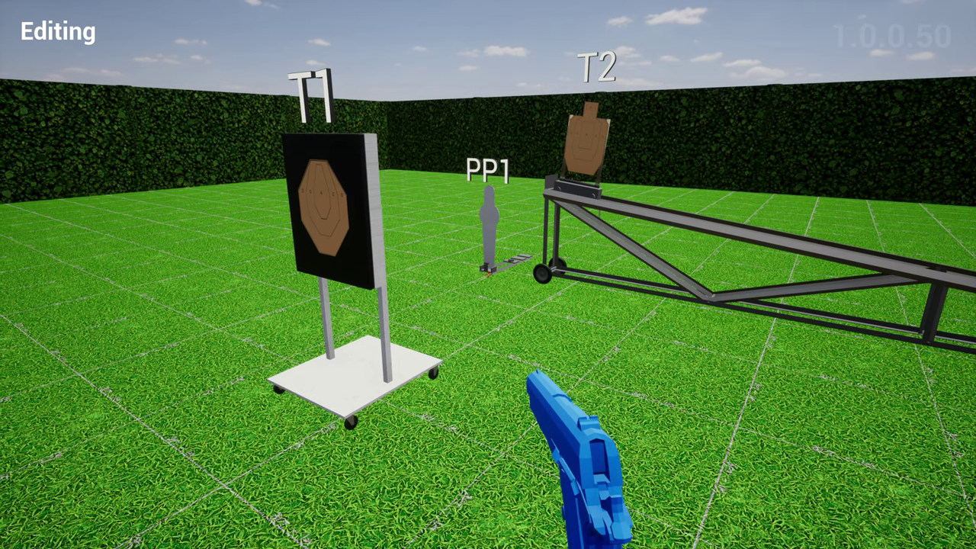
key("v")
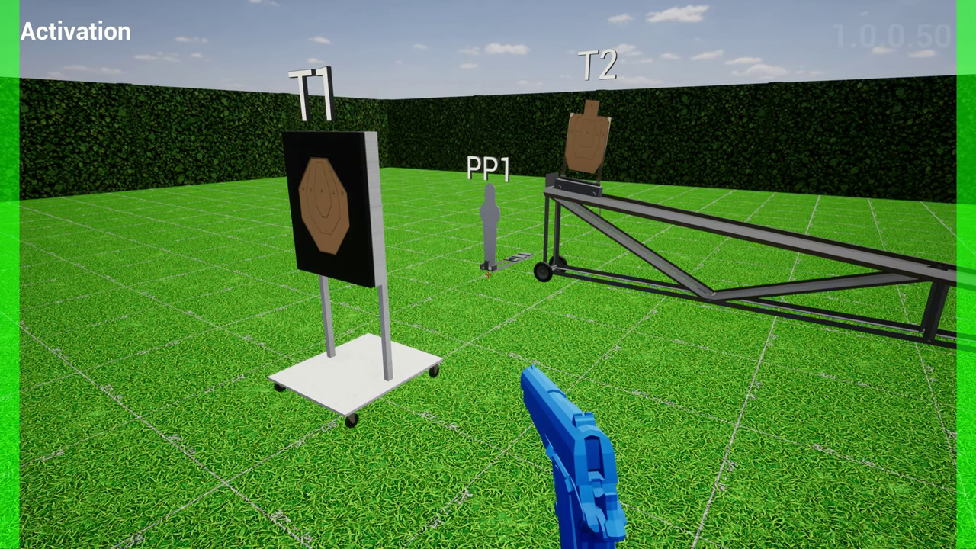
left_click(488, 275)
left_click(488, 274)
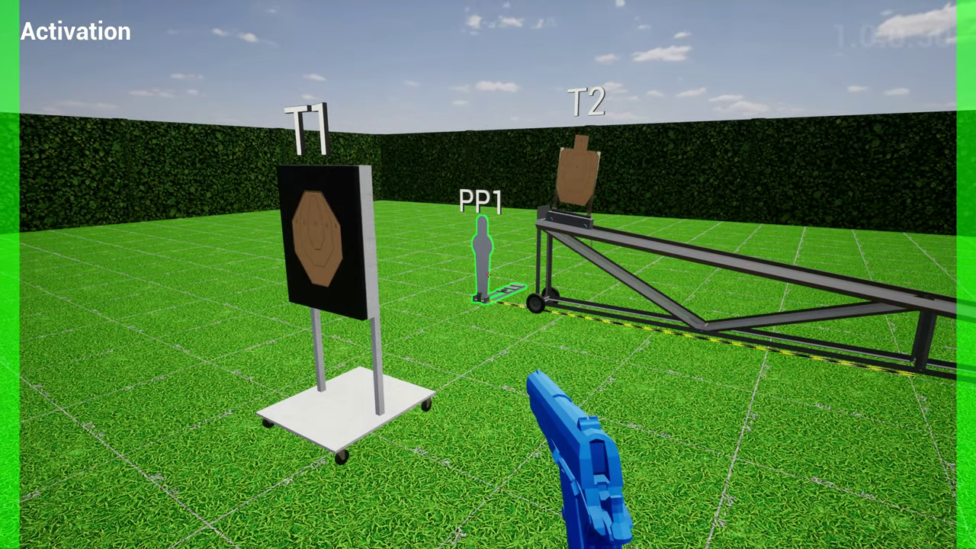
Return to editing and place a uspsa-sled-double behind the first sled.
key("m")
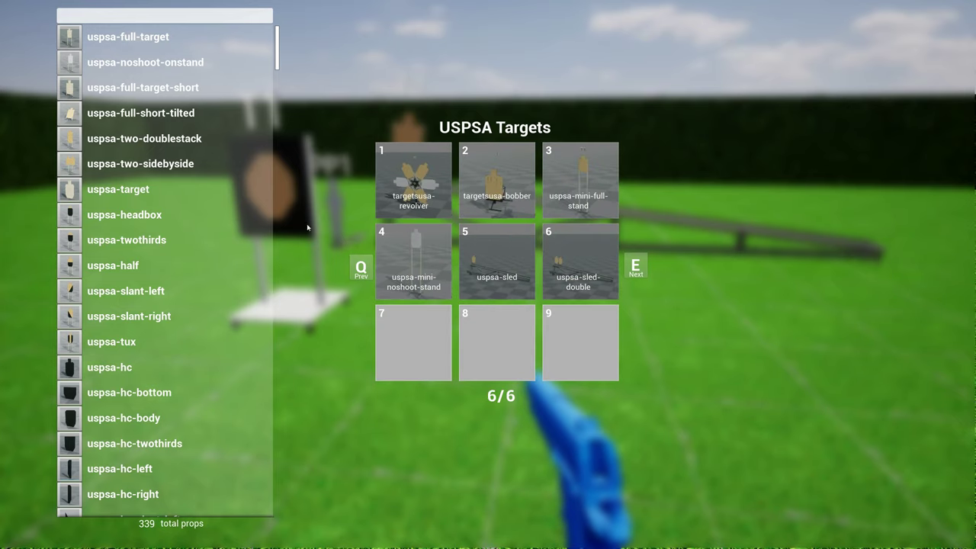
left_click(566, 274)
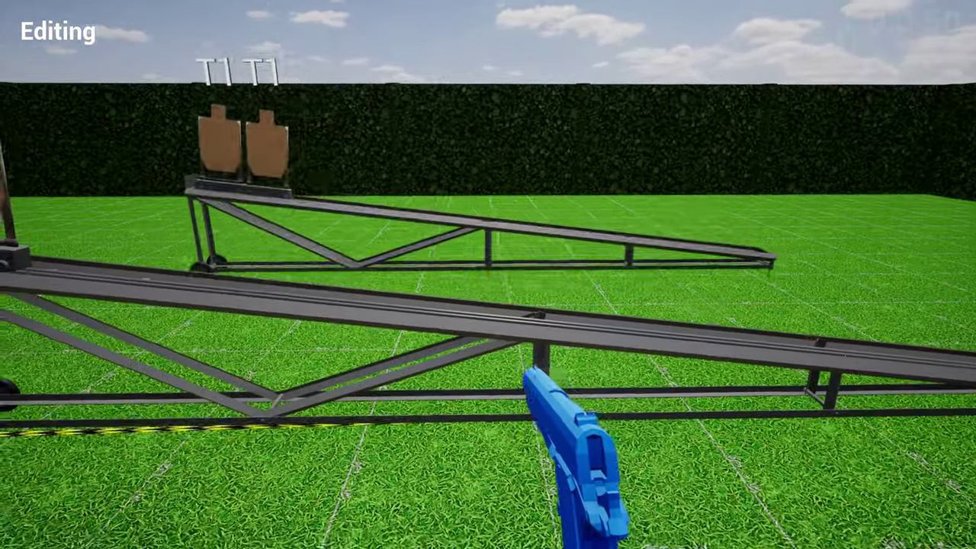
left_click(489, 275)
left_click(488, 275)
key("s")
Place an ipsc-sled and an ipsc-sled-double from the last page of IPSC Targets in front of the existing sled, beside the bullet trap.
key("Tab")
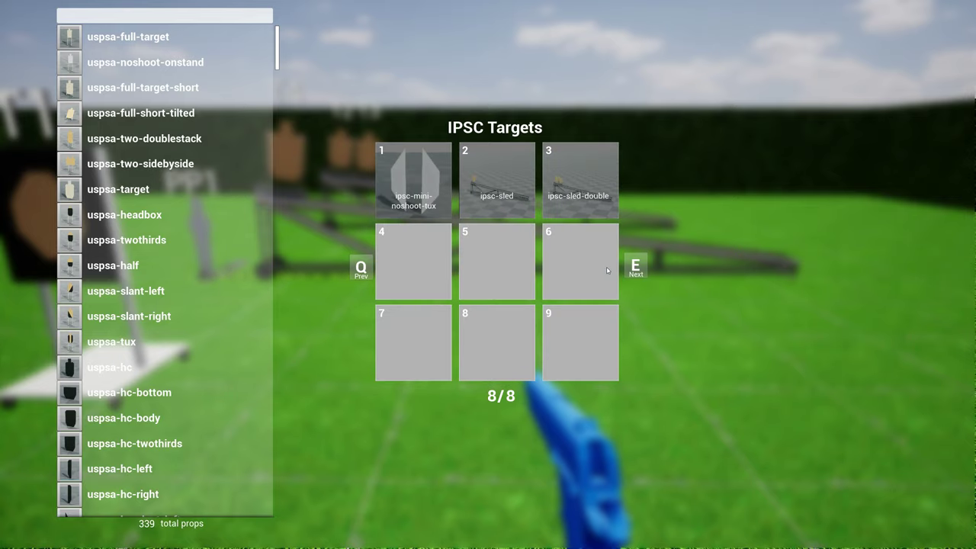
key("2")
left_click(488, 275)
key("Tab")
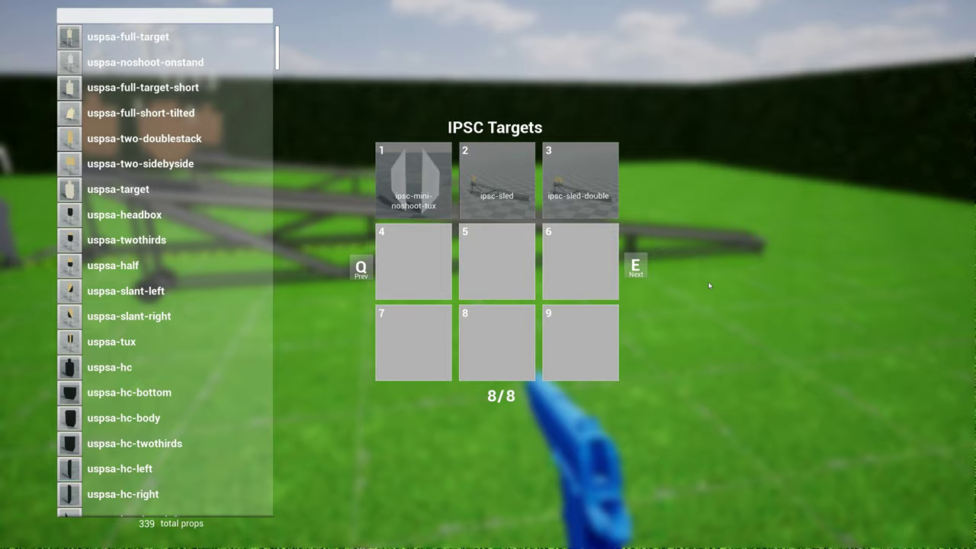
key("3")
left_click(488, 275)
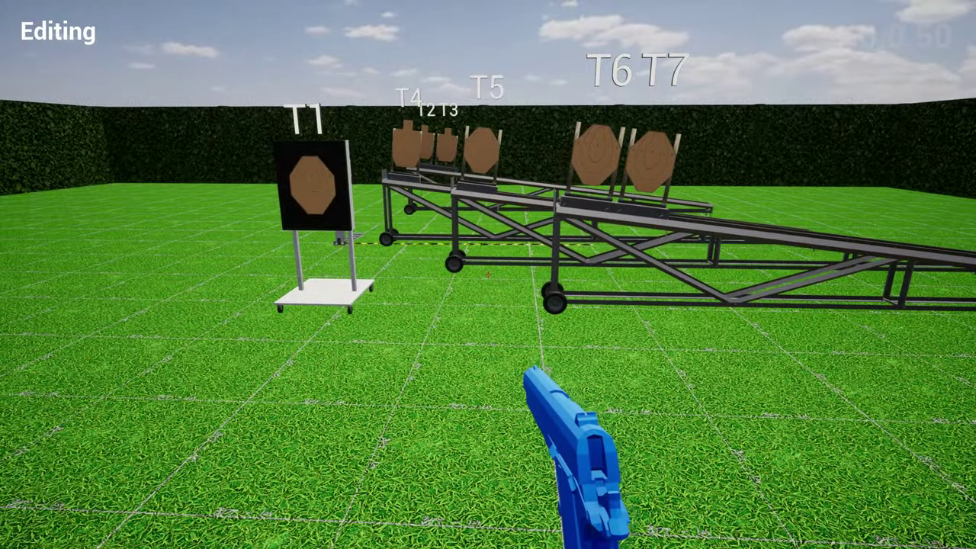
Link the steel popper as the activator of the remaining sleds: the double USPSA, single IPSC and double IPSC sleds.
key("a")
key("e")
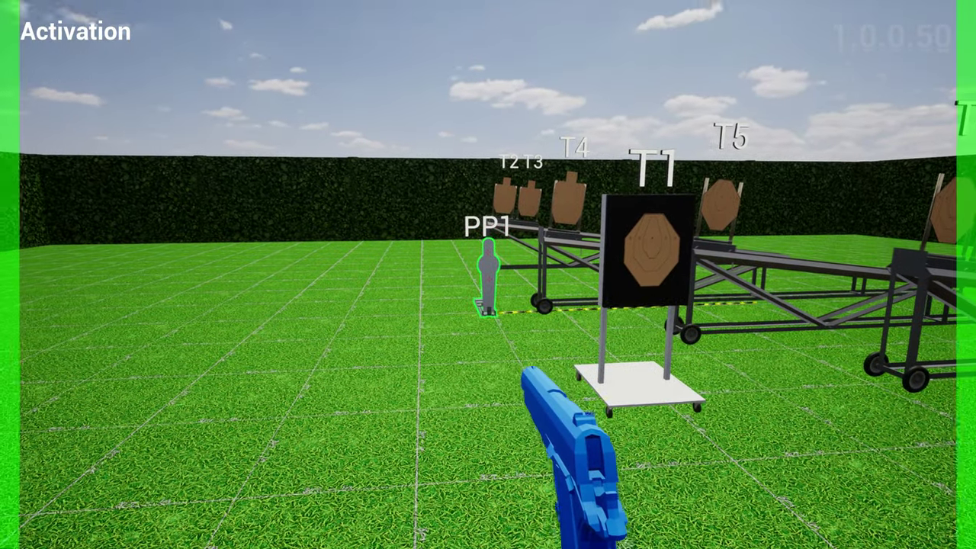
left_click(488, 275)
key("a")
left_click(489, 274)
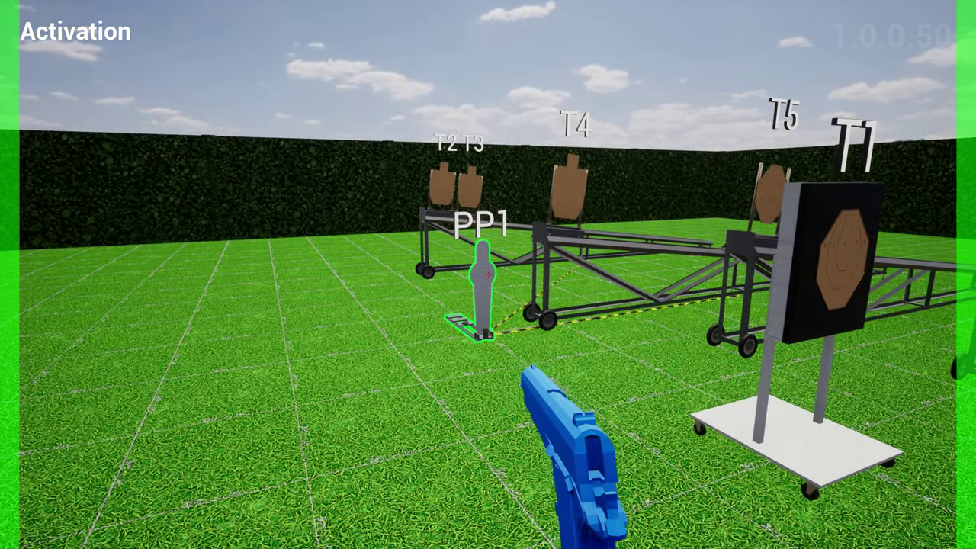
left_click(488, 275)
key("d")
left_click(488, 275)
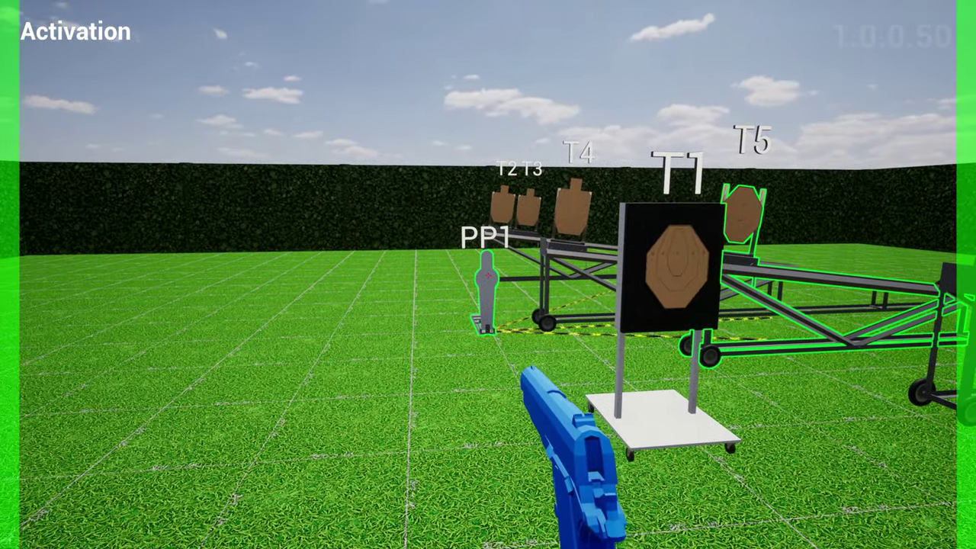
left_click(489, 275)
key("a")
key("d")
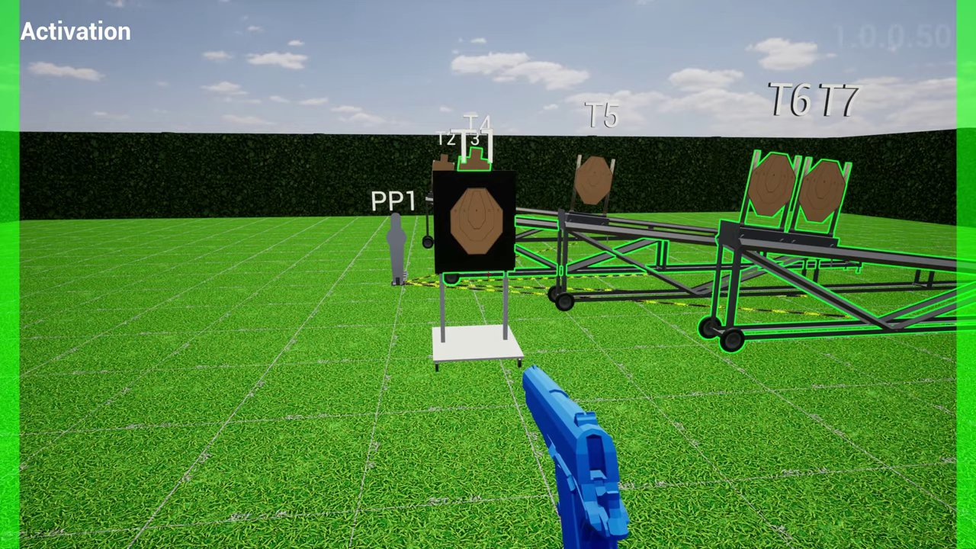
Run the simulation to test all popper-activated sleds and return to editing.
key("Tab")
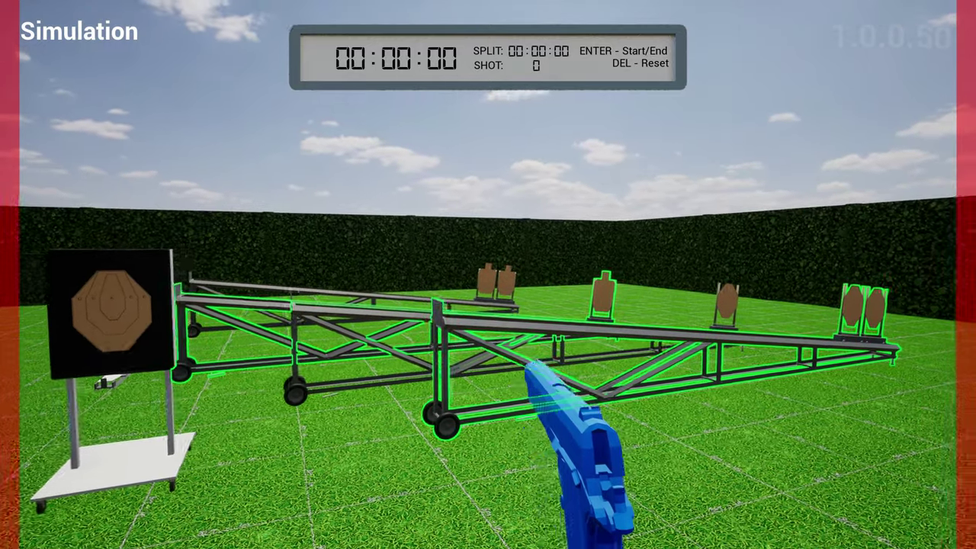
key("m")
key("s")
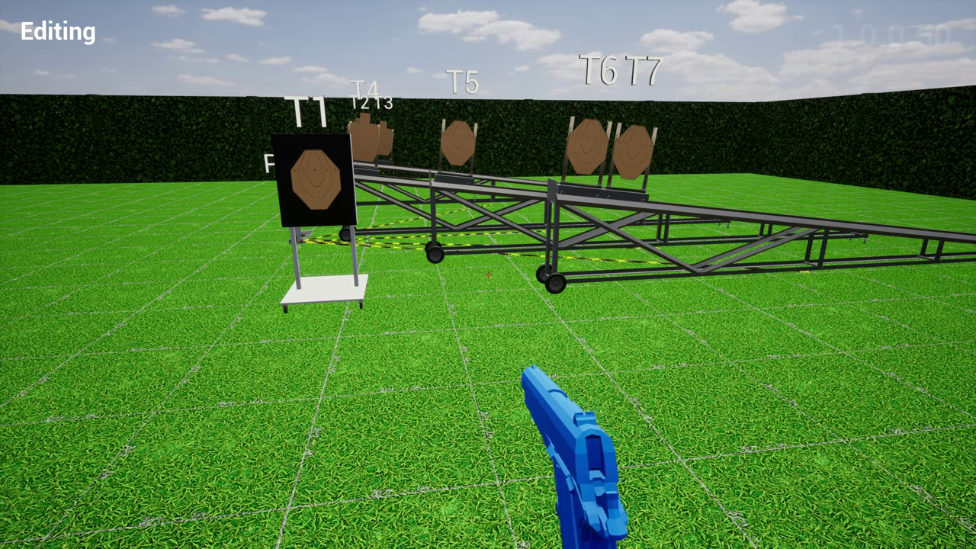
View the feedback form for bug reports and suggestions from the settings, and close both without sending or changing anything.
key("Escape")
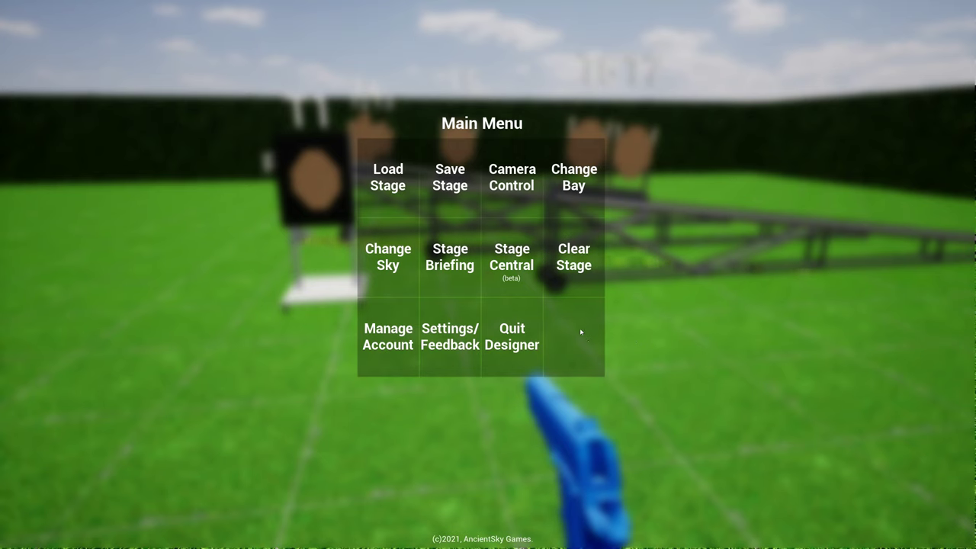
left_click(450, 349)
left_click(505, 395)
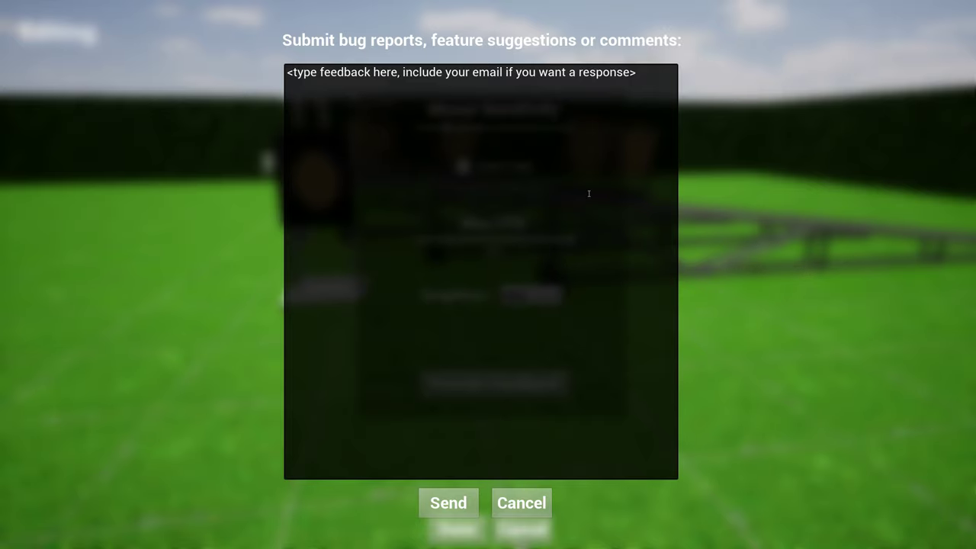
left_click(522, 505)
left_click(526, 529)
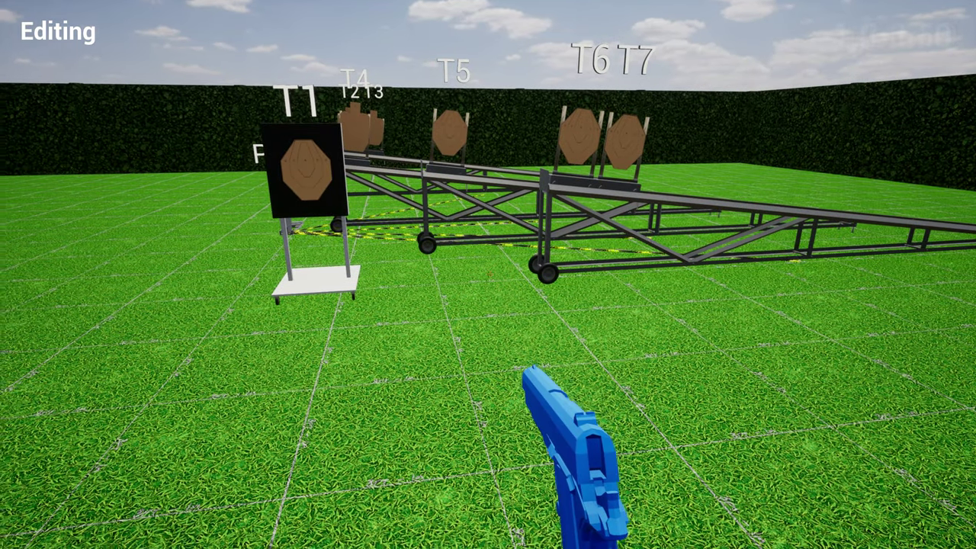